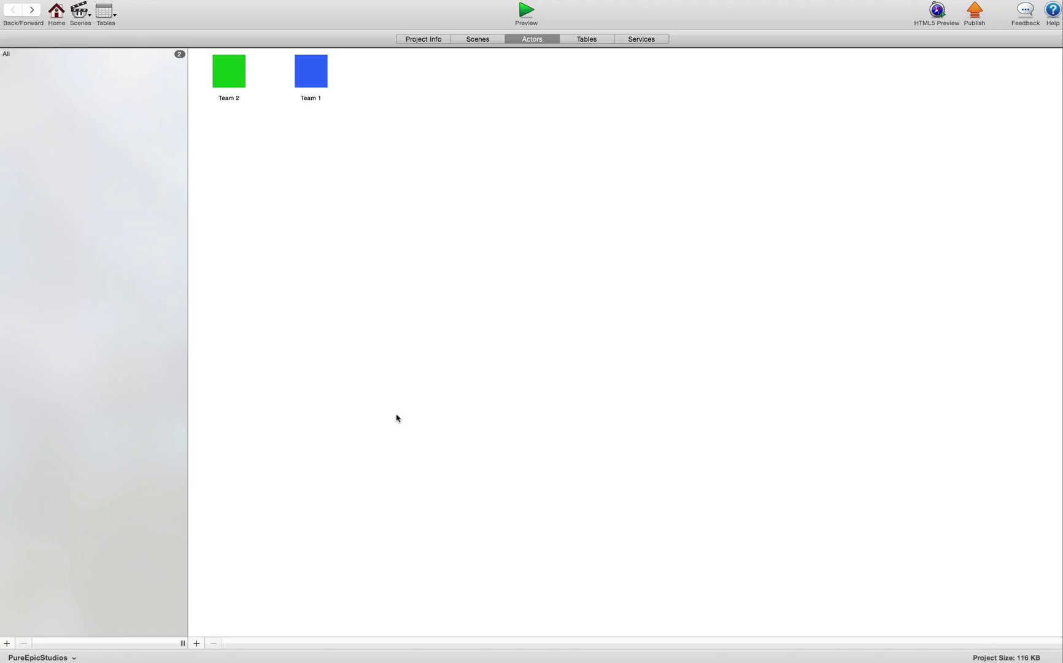
# - Select the Team 2 and Team 1 actors, then open Initial Scene from the scenes list
pyautogui.click(228, 70)
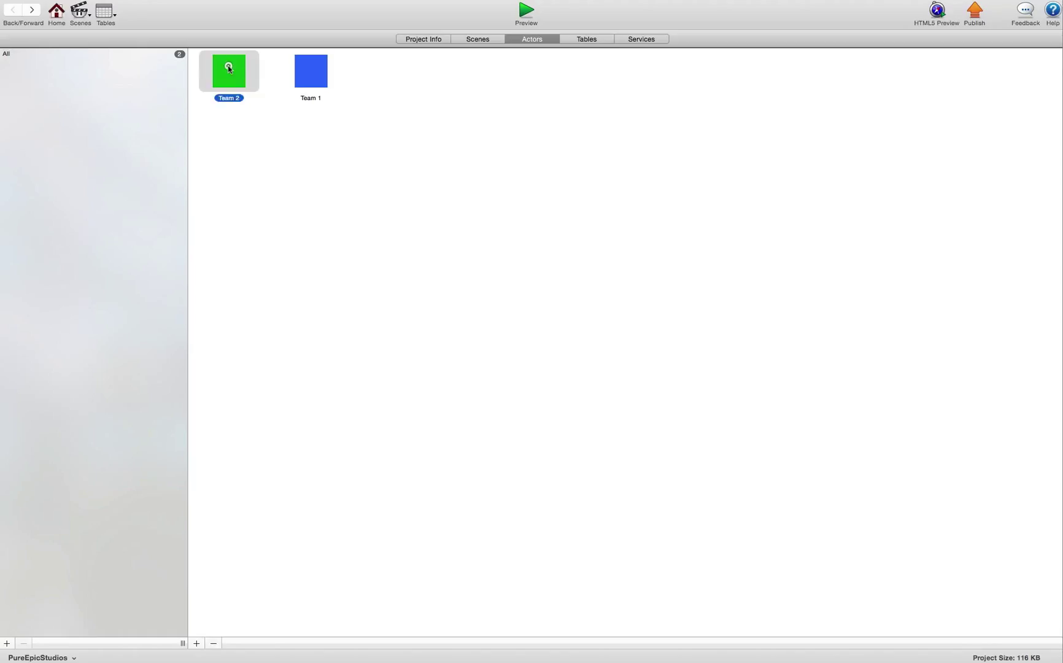
pyautogui.click(321, 83)
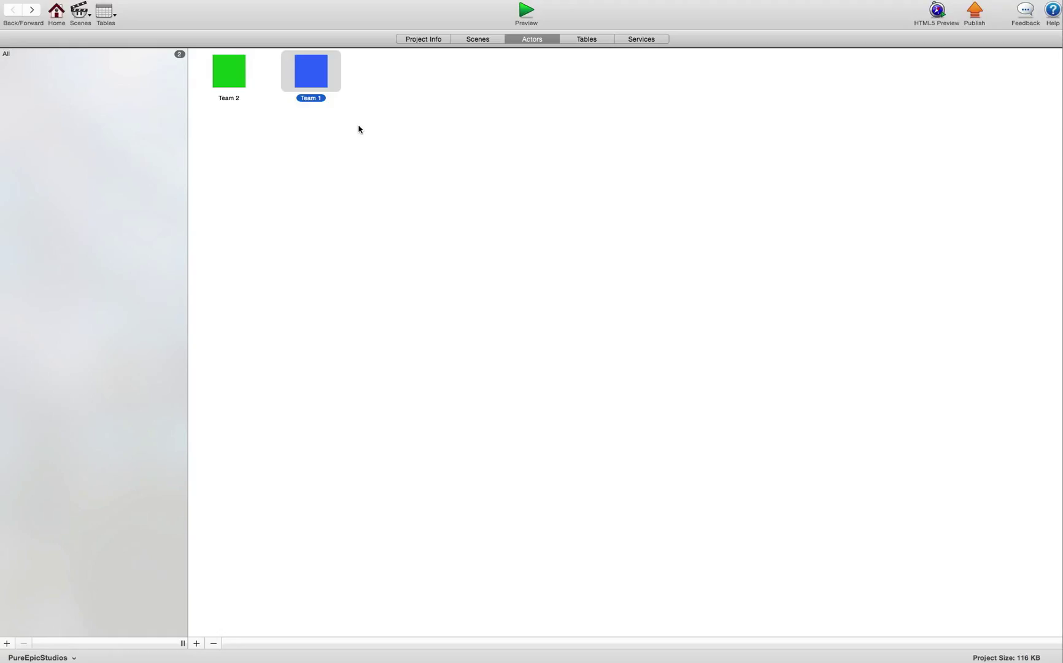
pyautogui.click(340, 178)
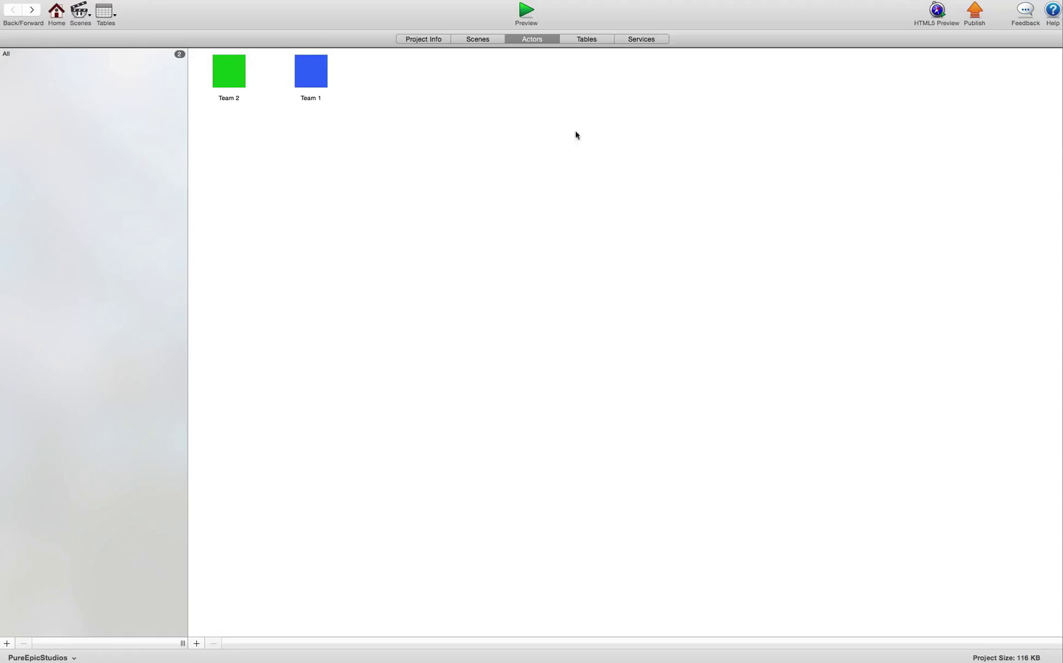
pyautogui.click(229, 79)
pyautogui.click(319, 75)
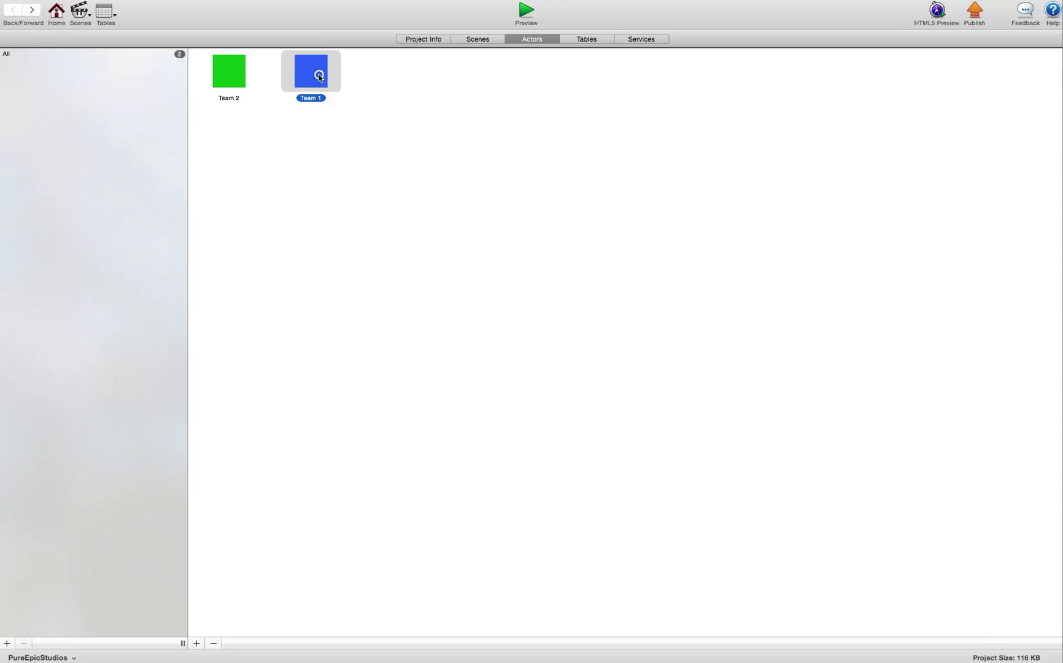
pyautogui.click(218, 74)
pyautogui.click(477, 40)
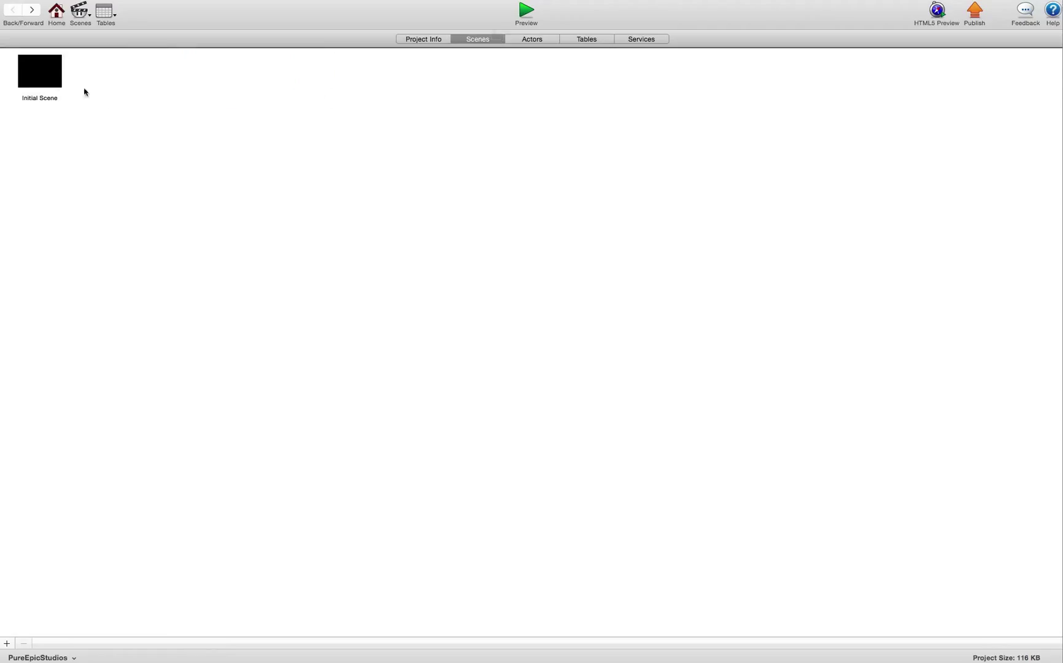
pyautogui.click(39, 71)
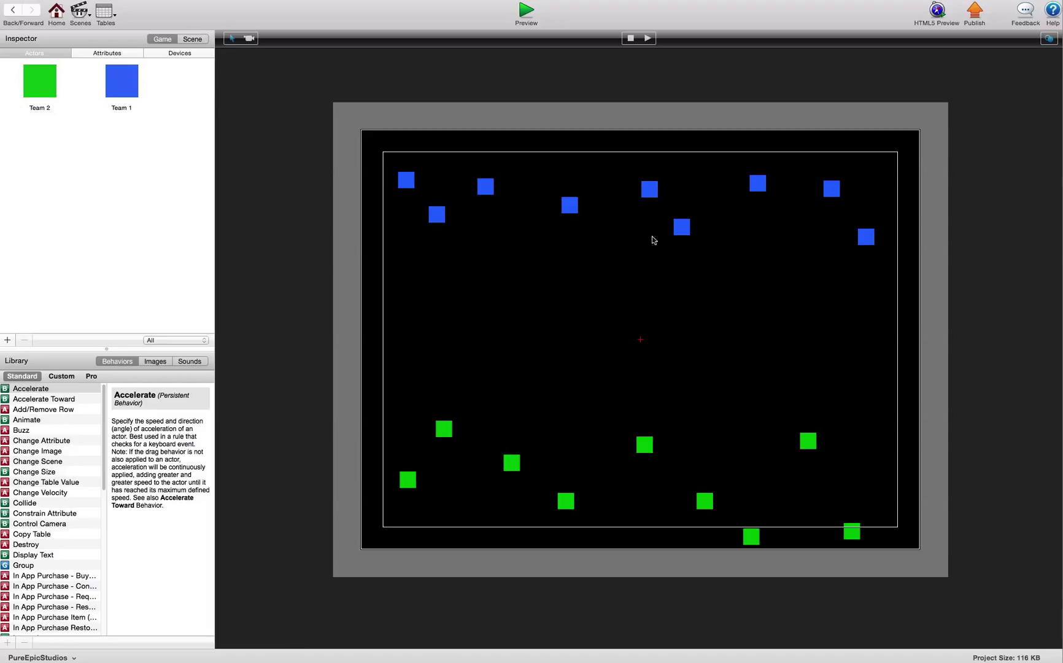
# - Preview the nine-versus-nine battle until the armies eliminate each other, then return to the scenes list
pyautogui.click(526, 11)
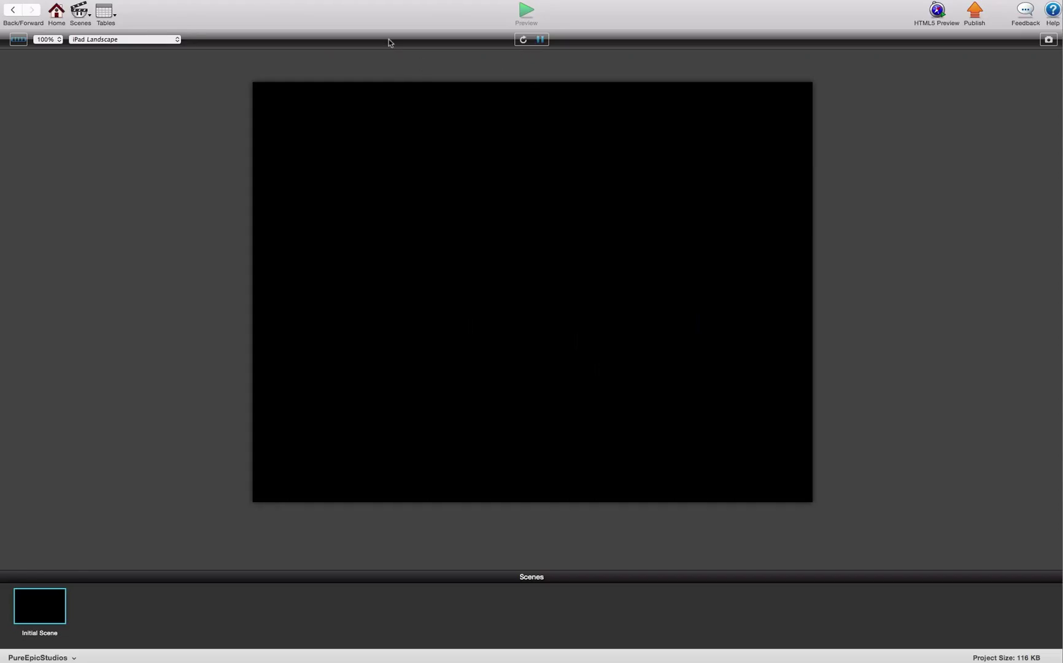
pyautogui.click(81, 12)
# - Return to the Initial Scene and delete several green squares from the bottom row
pyautogui.click(132, 24)
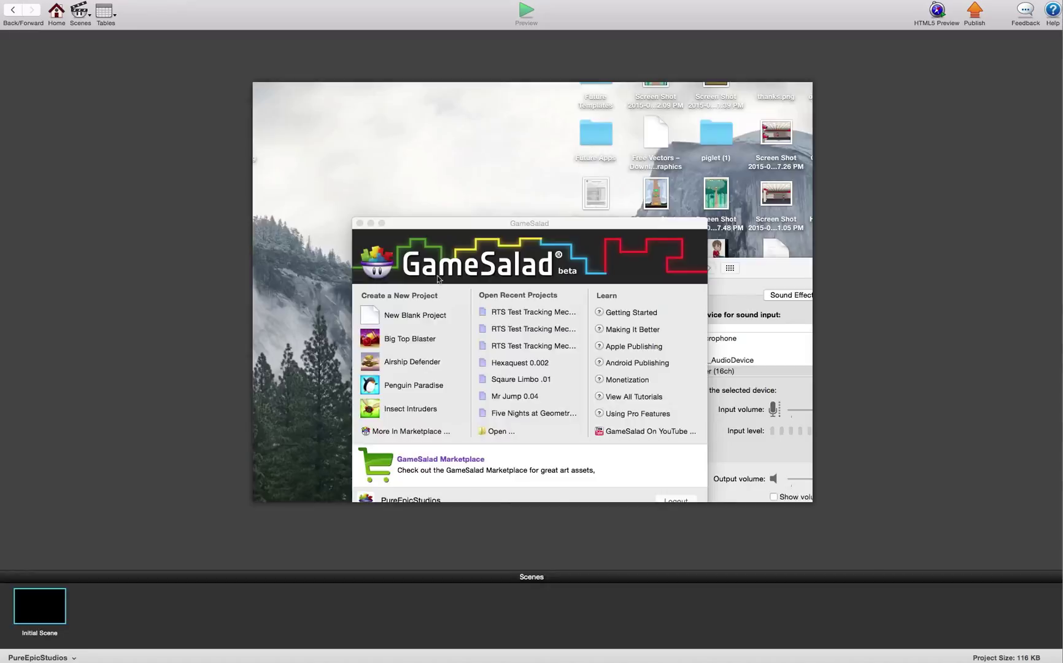
pyautogui.click(512, 463)
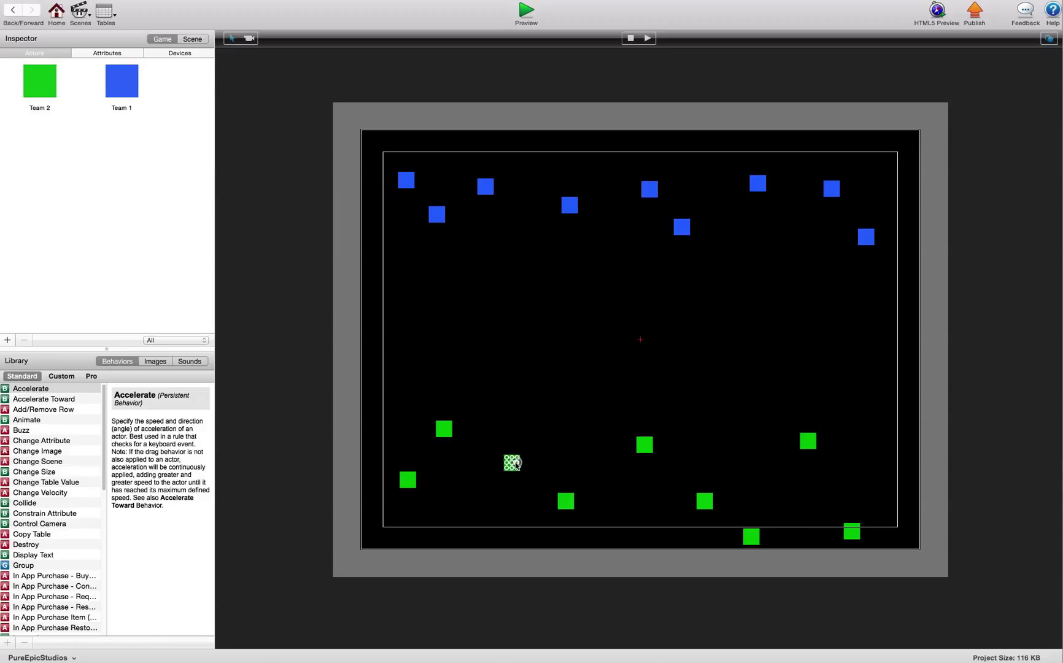
pyautogui.press('BackSpace')
pyautogui.click(444, 428)
pyautogui.press('BackSpace')
pyautogui.click(407, 479)
pyautogui.press('BackSpace')
# - Delete several blue squares from the top row
pyautogui.press('BackSpace')
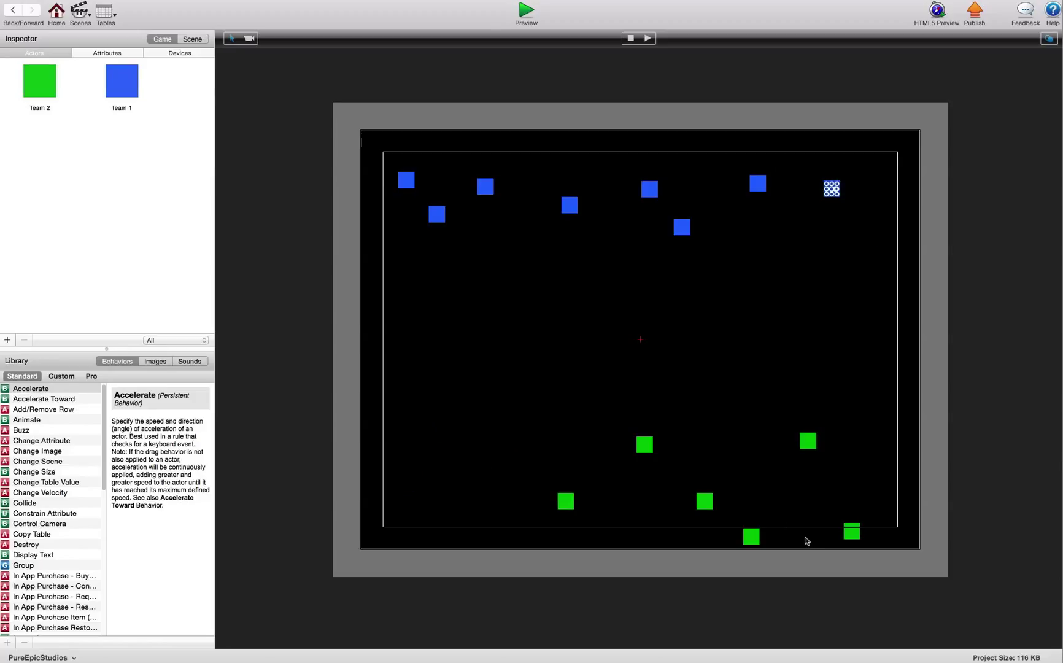
pyautogui.press('BackSpace')
pyautogui.press('BackSpace')
pyautogui.press('BackSpace')
pyautogui.press('BackSpace')
pyautogui.press('BackSpace')
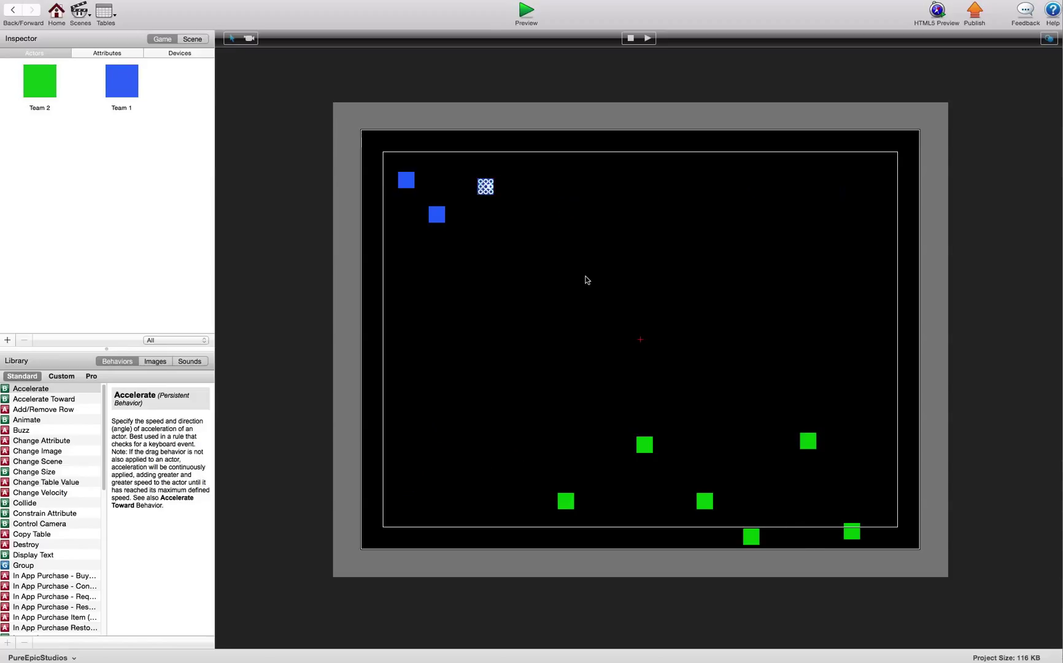
pyautogui.press('BackSpace')
pyautogui.press('BackSpace')
# - Remove more green squares from the bottom right of the scene
pyautogui.click(704, 502)
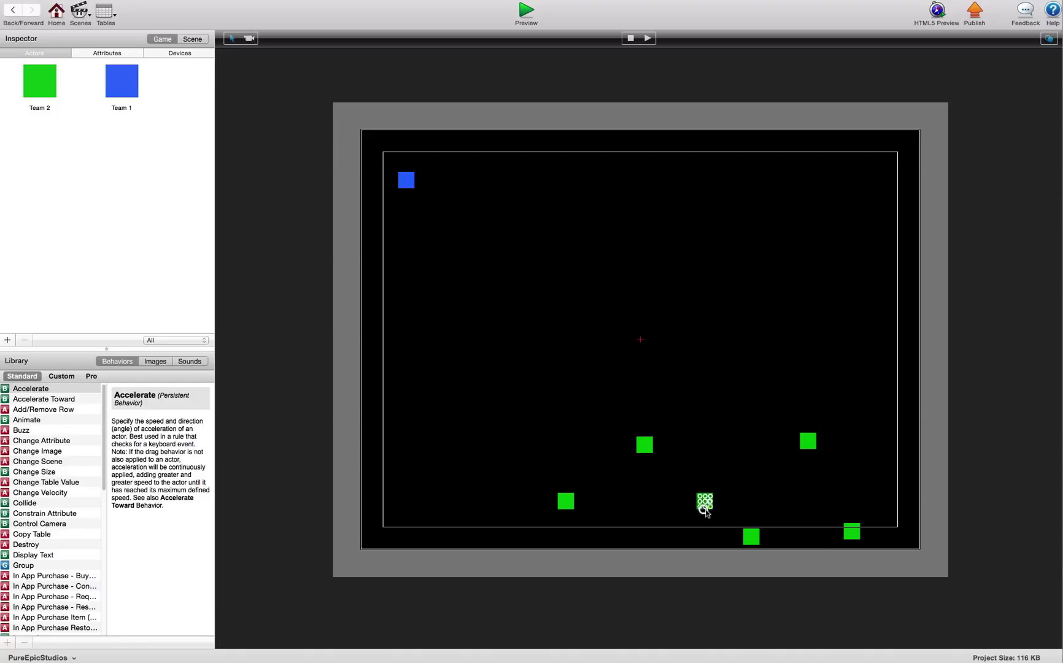
pyautogui.press('BackSpace')
pyautogui.click(750, 537)
pyautogui.press('BackSpace')
pyautogui.click(851, 531)
pyautogui.press('BackSpace')
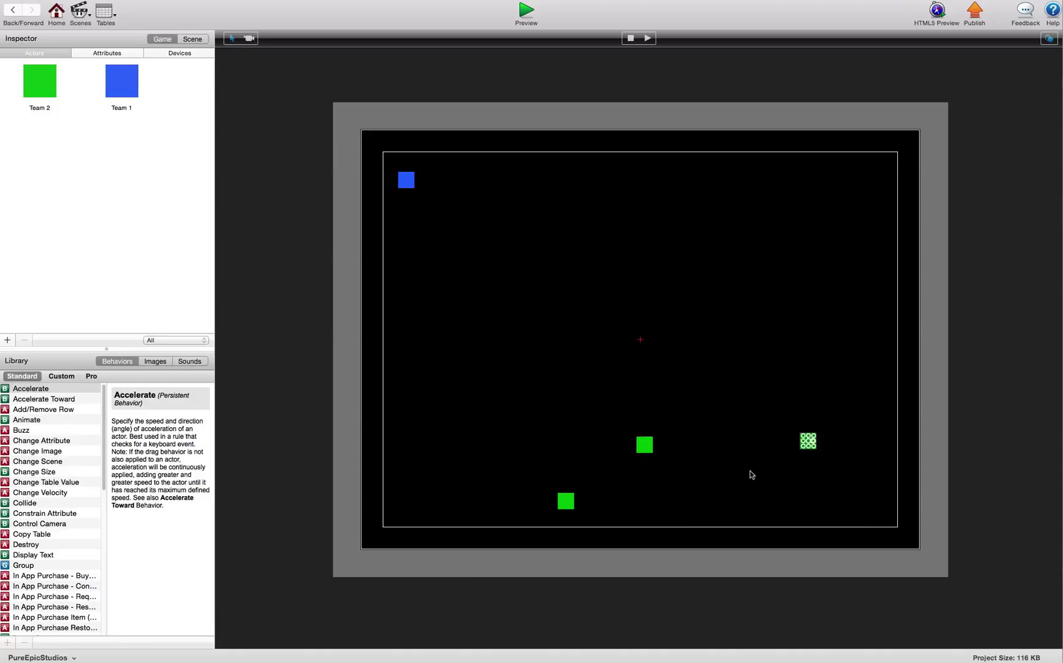
pyautogui.press('BackSpace')
pyautogui.click(566, 501)
# - Move the top-left blue square toward the middle and add three Team 1 squares near the top
pyautogui.click(406, 181)
pyautogui.moveTo(409, 183); pyautogui.dragTo(521, 217)
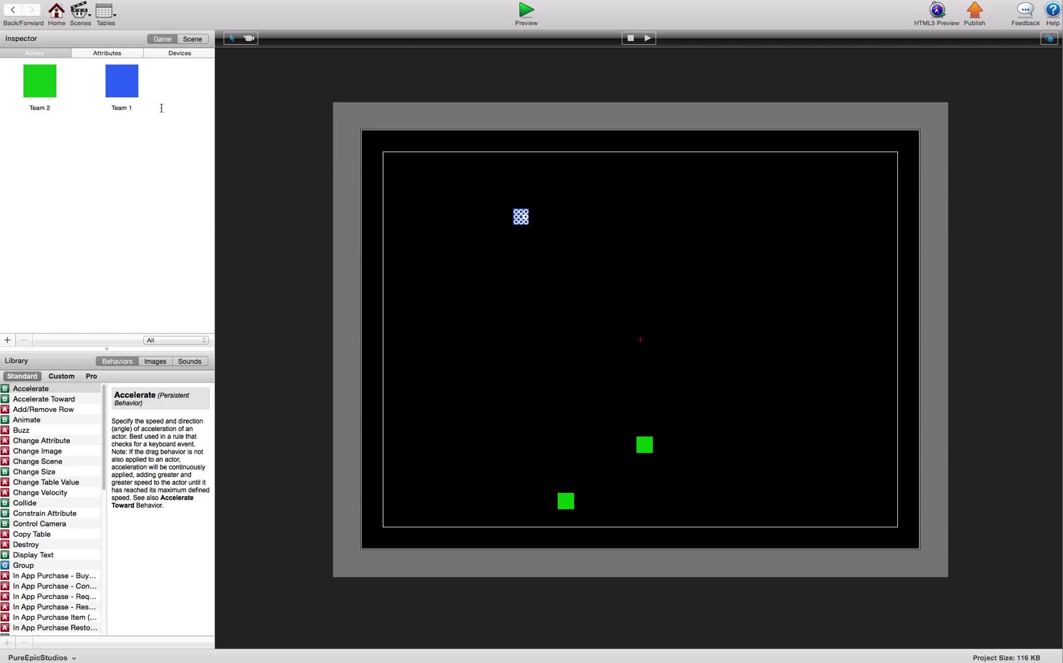
pyautogui.moveTo(121, 84); pyautogui.dragTo(589, 199)
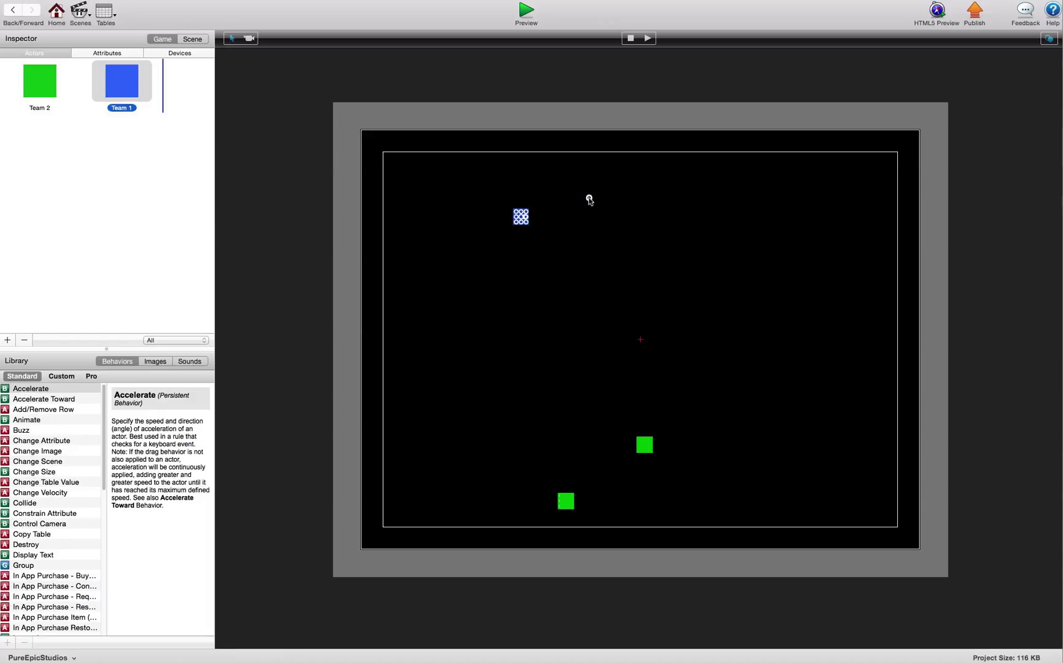
pyautogui.moveTo(121, 82); pyautogui.dragTo(529, 172)
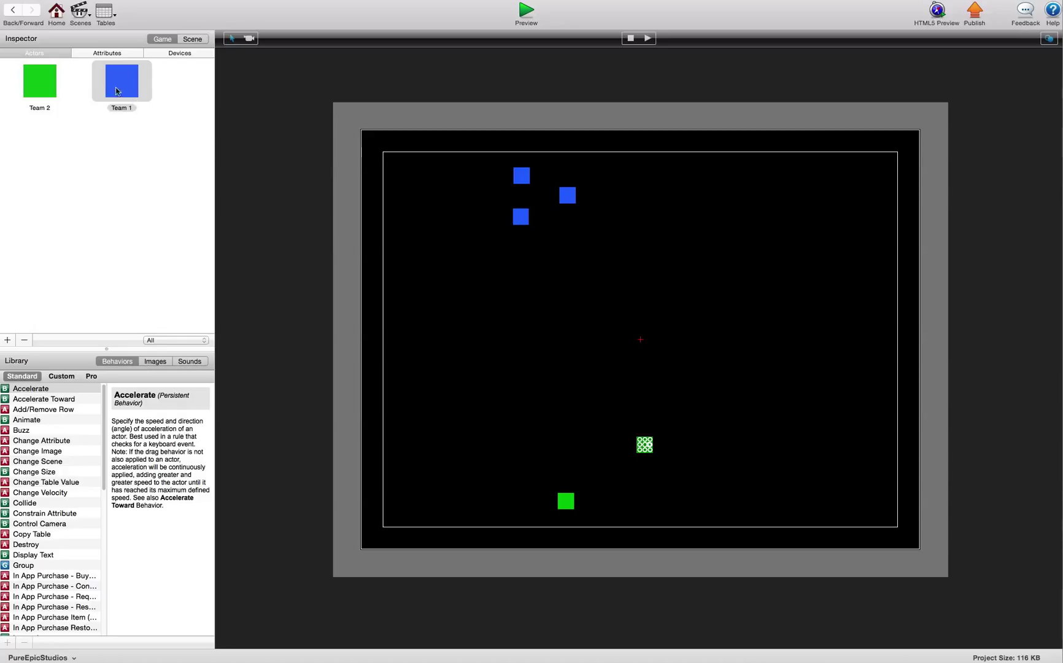
pyautogui.moveTo(130, 93); pyautogui.dragTo(648, 181)
# - Add a green Team 2 square near the bottom and move a blue square to the right-middle
pyautogui.moveTo(40, 82); pyautogui.dragTo(557, 439)
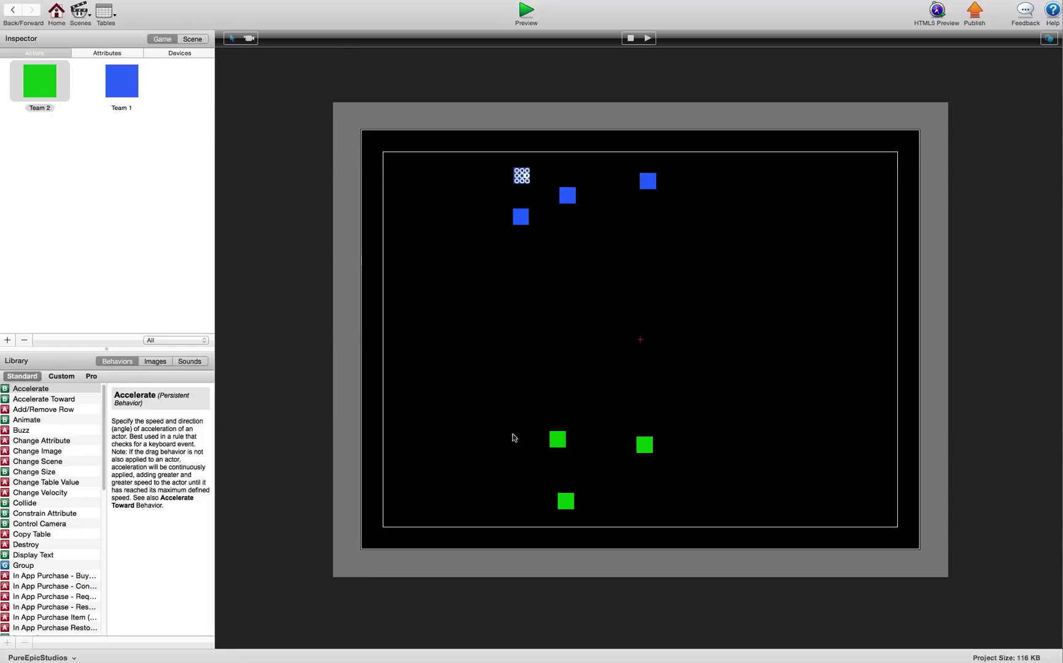
pyautogui.click(520, 216)
pyautogui.moveTo(519, 217)
pyautogui.mouseDown()
pyautogui.moveTo(740, 353)
pyautogui.moveTo(740, 384)
pyautogui.mouseUp()
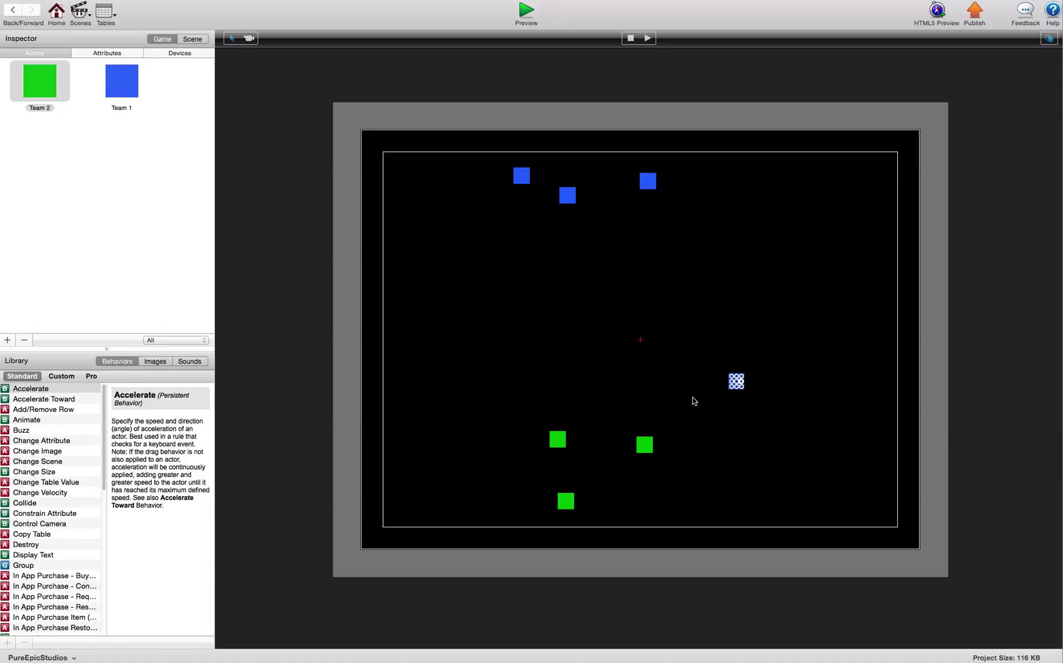
pyautogui.click(525, 11)
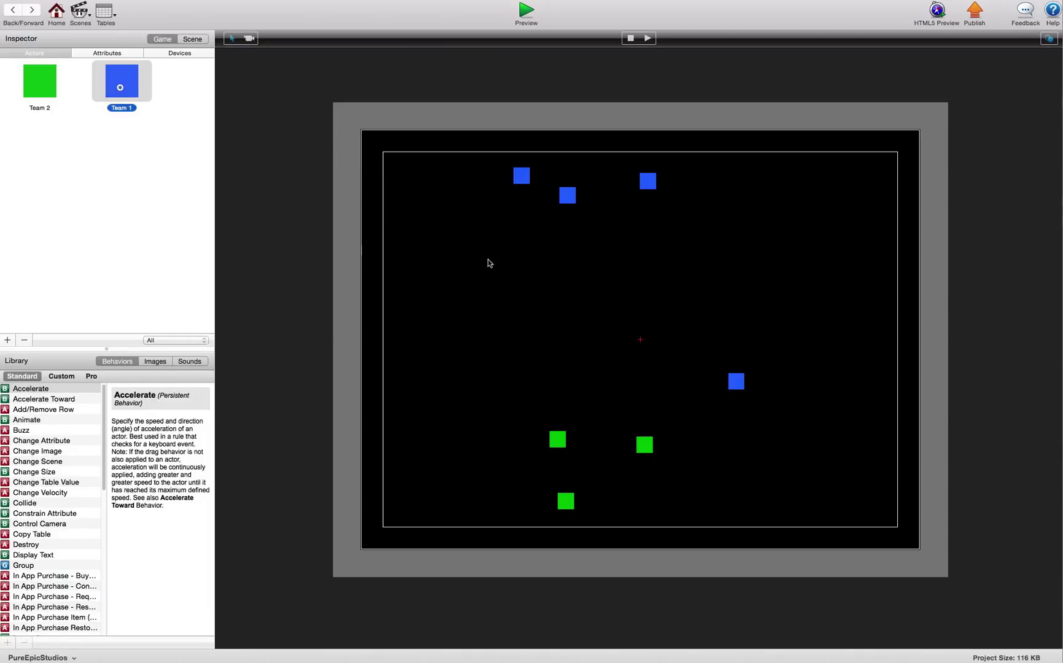
# - Drop more blue Team 1 squares across the upper area, from upper left to upper right
pyautogui.moveTo(121, 83); pyautogui.dragTo(630, 214)
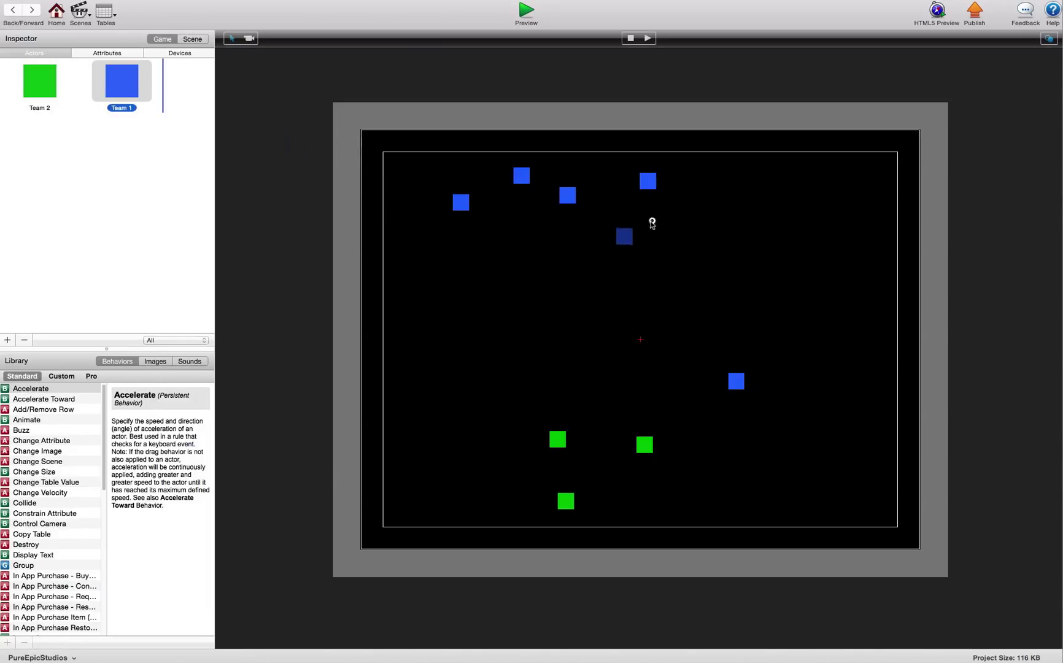
pyautogui.moveTo(121, 83); pyautogui.dragTo(701, 202)
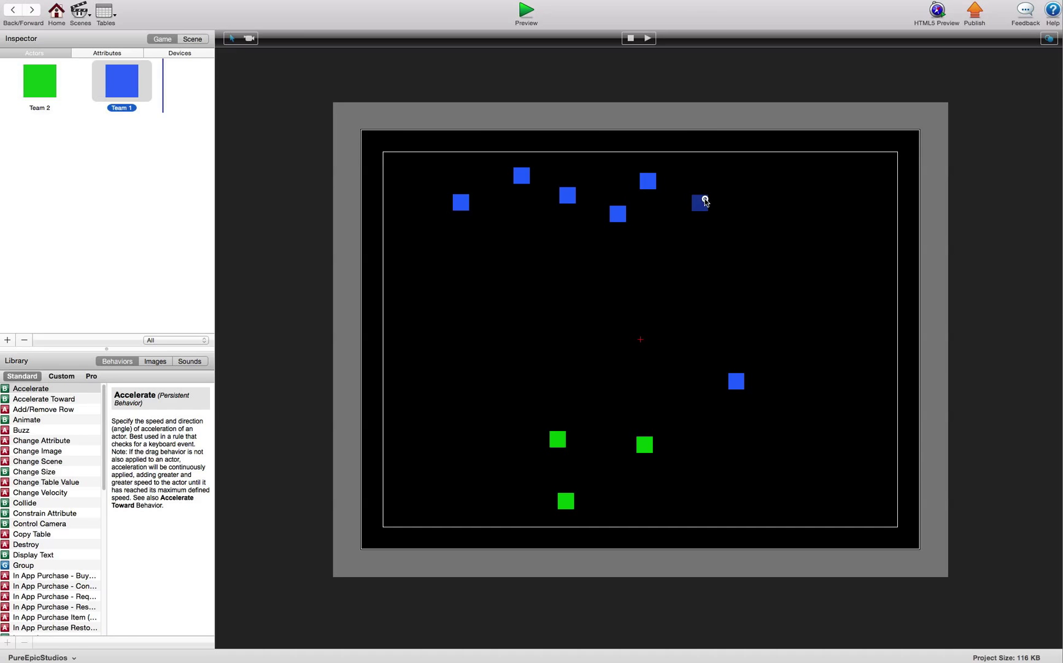
pyautogui.moveTo(122, 83); pyautogui.dragTo(759, 202)
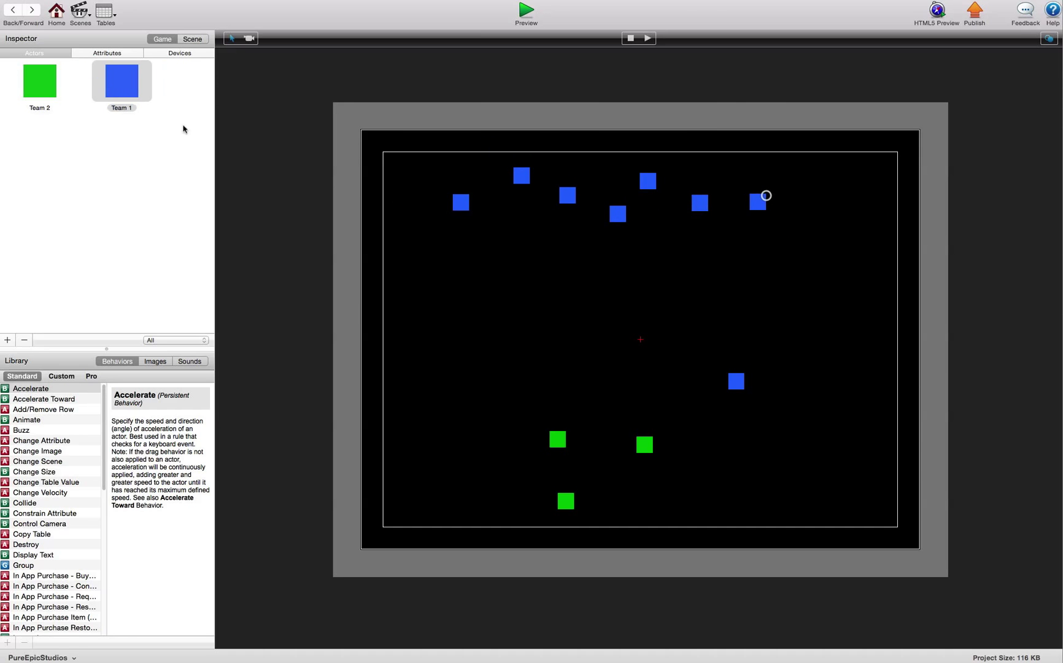
pyautogui.moveTo(321, 182); pyautogui.dragTo(454, 232)
pyautogui.moveTo(122, 82); pyautogui.dragTo(549, 232)
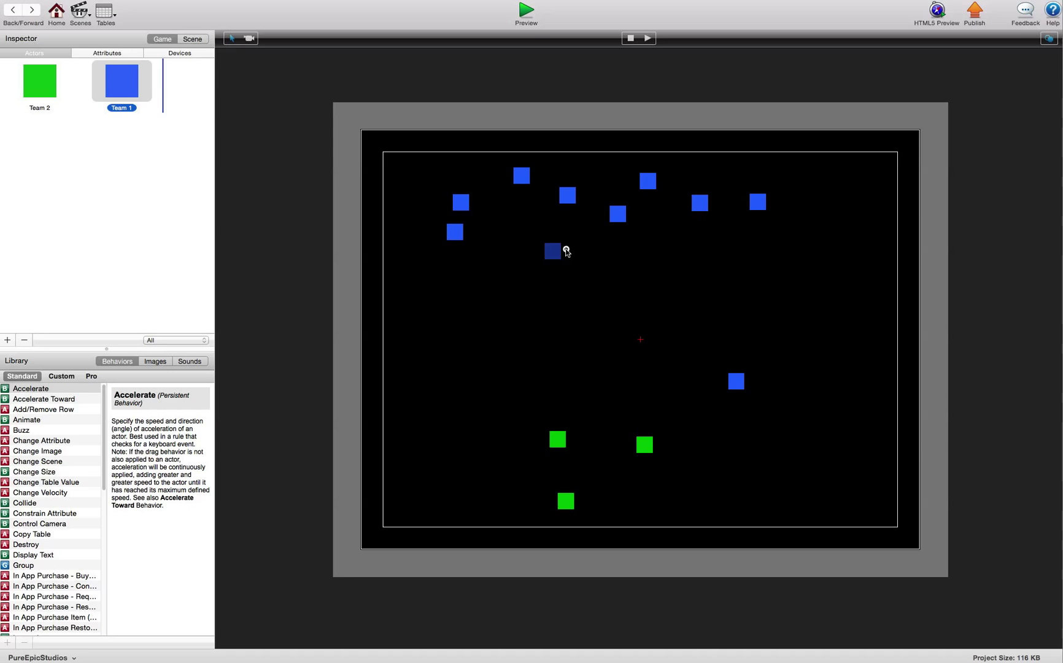
pyautogui.moveTo(121, 84); pyautogui.dragTo(817, 226)
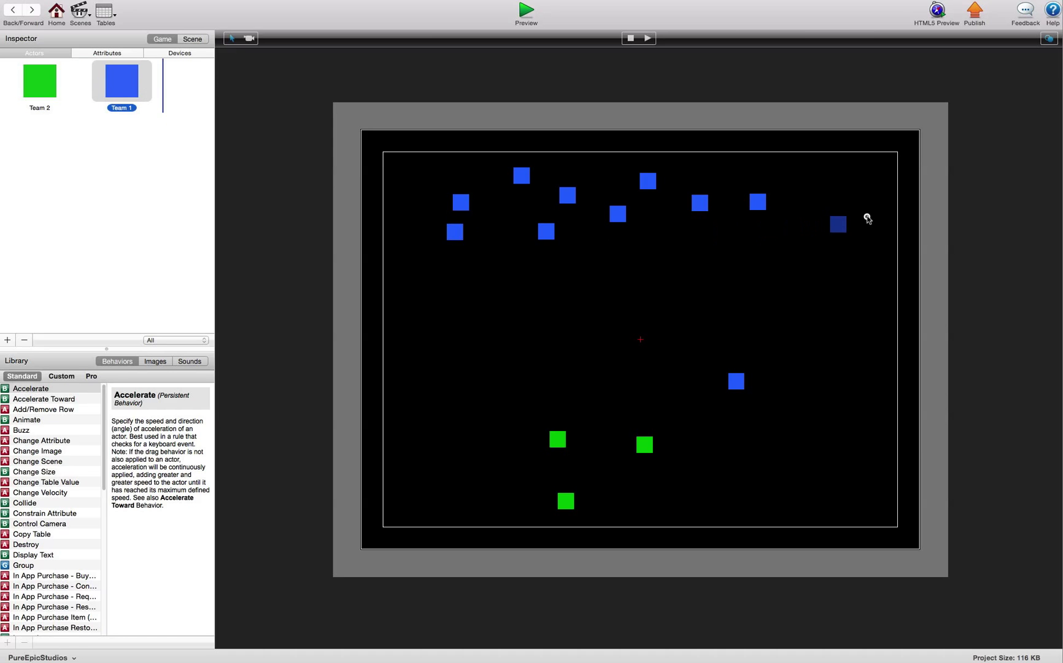
pyautogui.moveTo(121, 84); pyautogui.dragTo(810, 183)
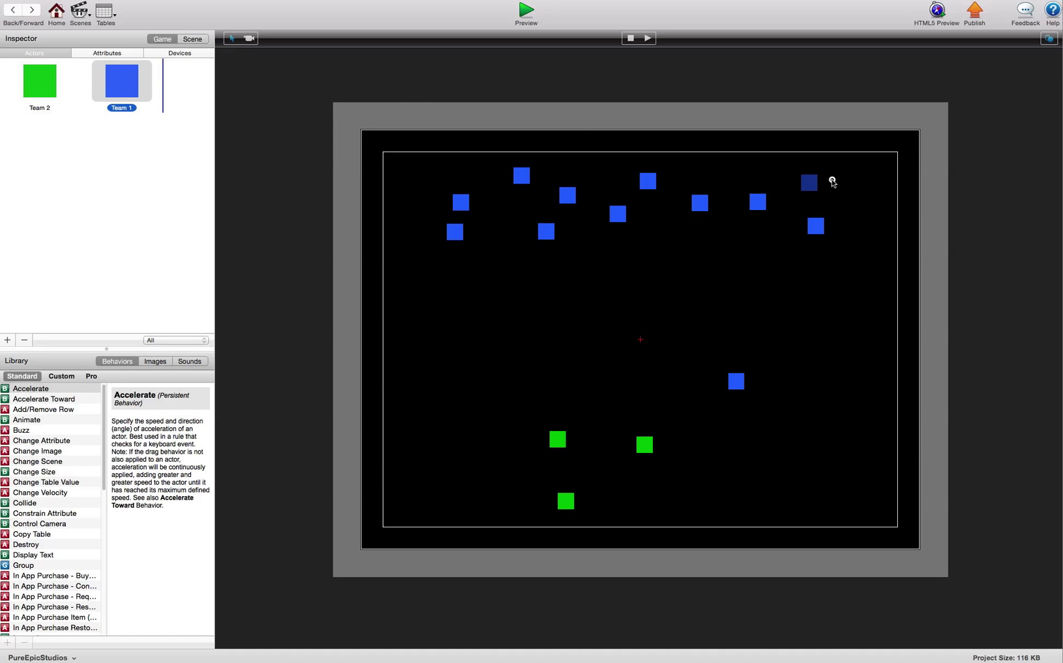
pyautogui.moveTo(121, 85); pyautogui.dragTo(503, 213)
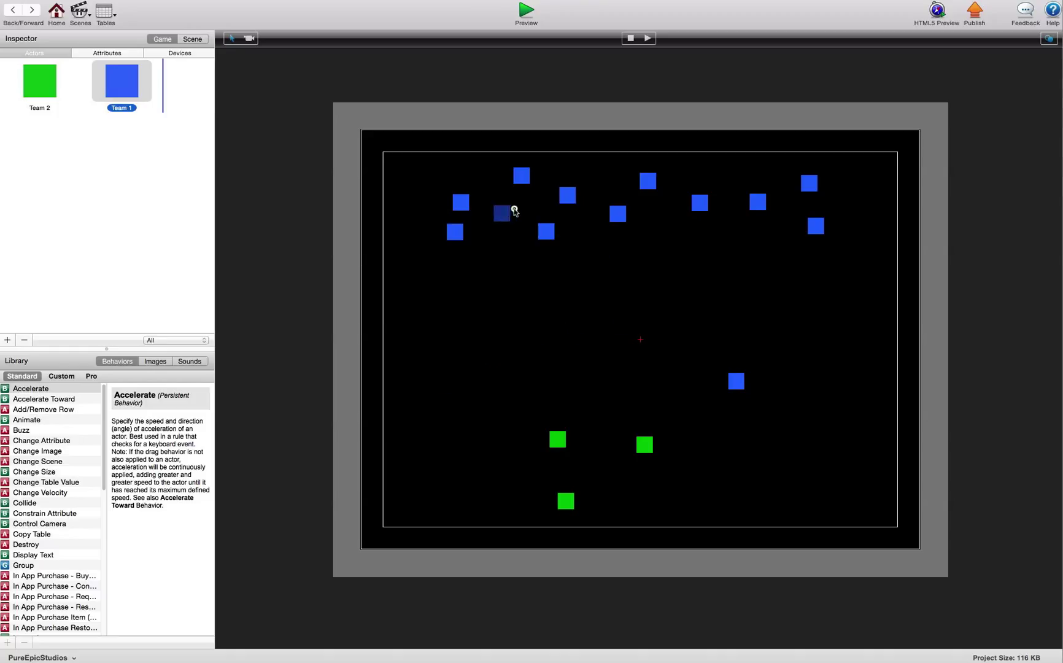
pyautogui.moveTo(121, 84); pyautogui.dragTo(456, 173)
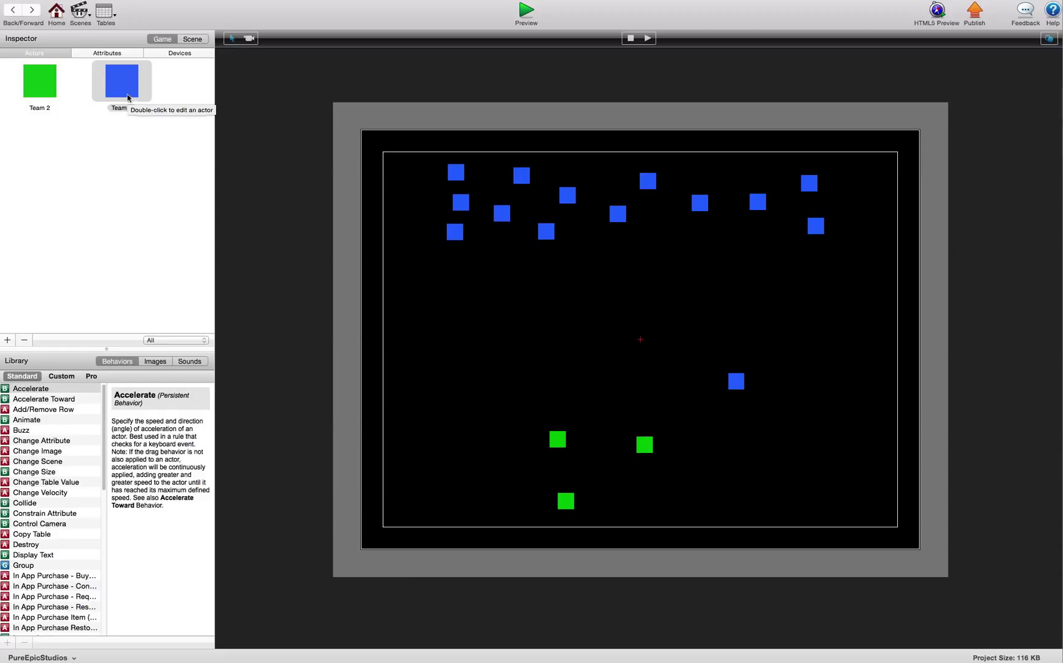
# - Drop ten green Team 2 squares across the bottom, spanning far left to far right
pyautogui.moveTo(40, 81); pyautogui.dragTo(669, 491)
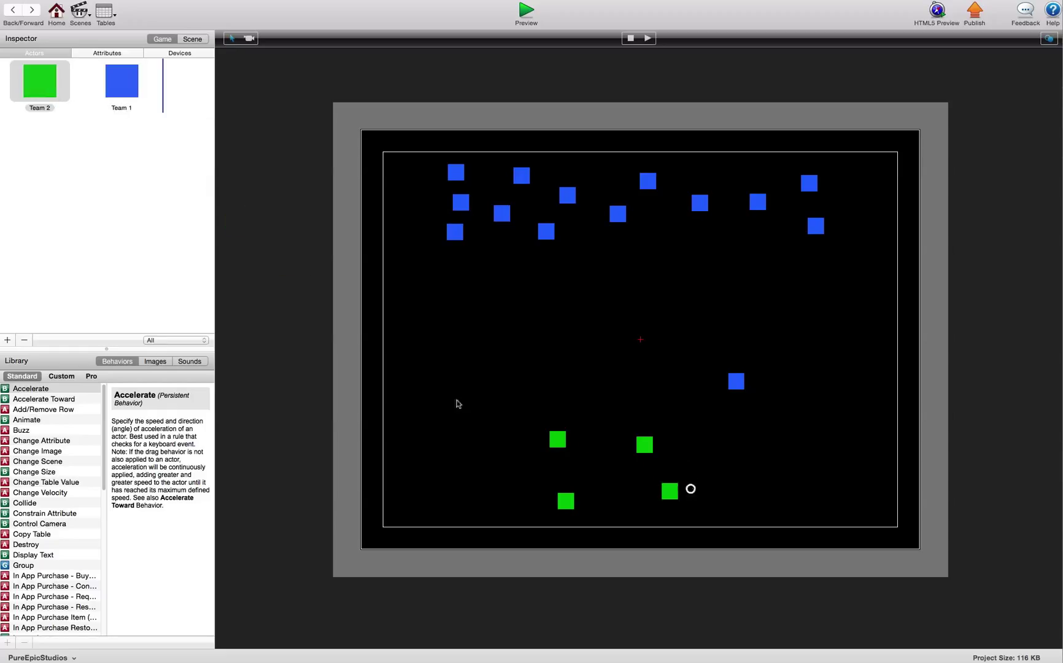
pyautogui.moveTo(40, 81); pyautogui.dragTo(718, 455)
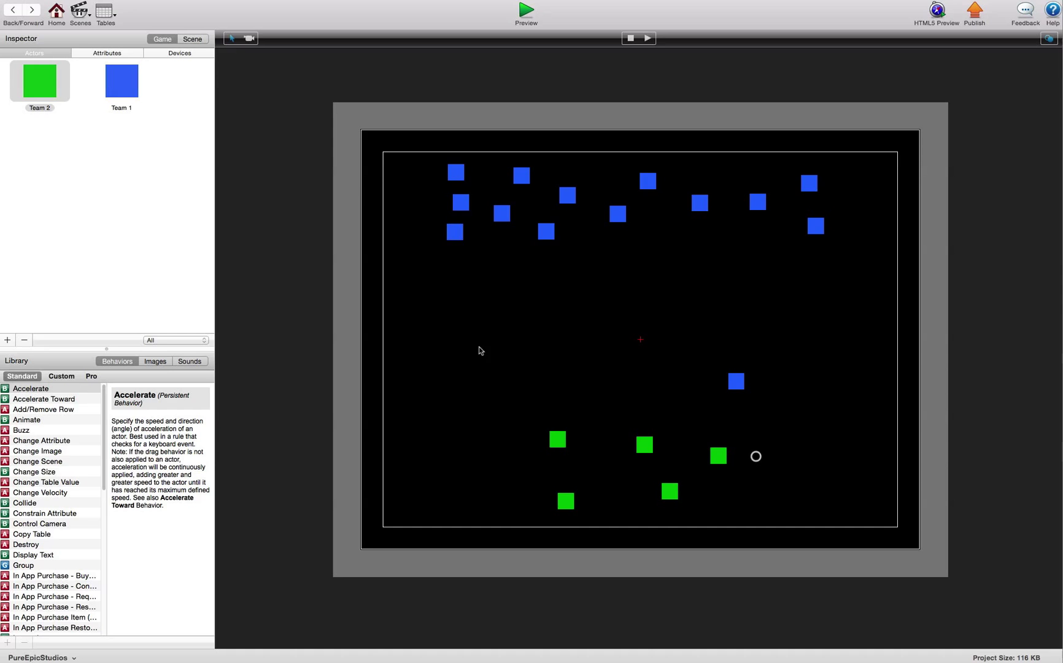
pyautogui.moveTo(40, 80); pyautogui.dragTo(739, 491)
pyautogui.moveTo(40, 81); pyautogui.dragTo(784, 457)
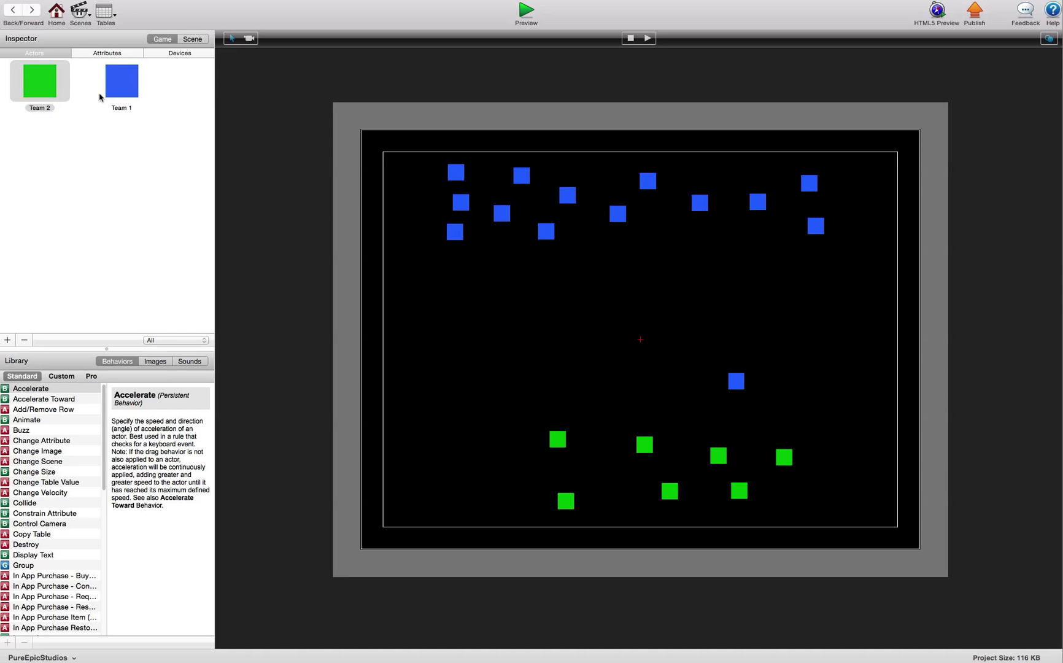
pyautogui.moveTo(40, 80)
pyautogui.mouseDown()
pyautogui.moveTo(436, 324)
pyautogui.moveTo(525, 473)
pyautogui.mouseUp()
pyautogui.moveTo(40, 82); pyautogui.dragTo(497, 451)
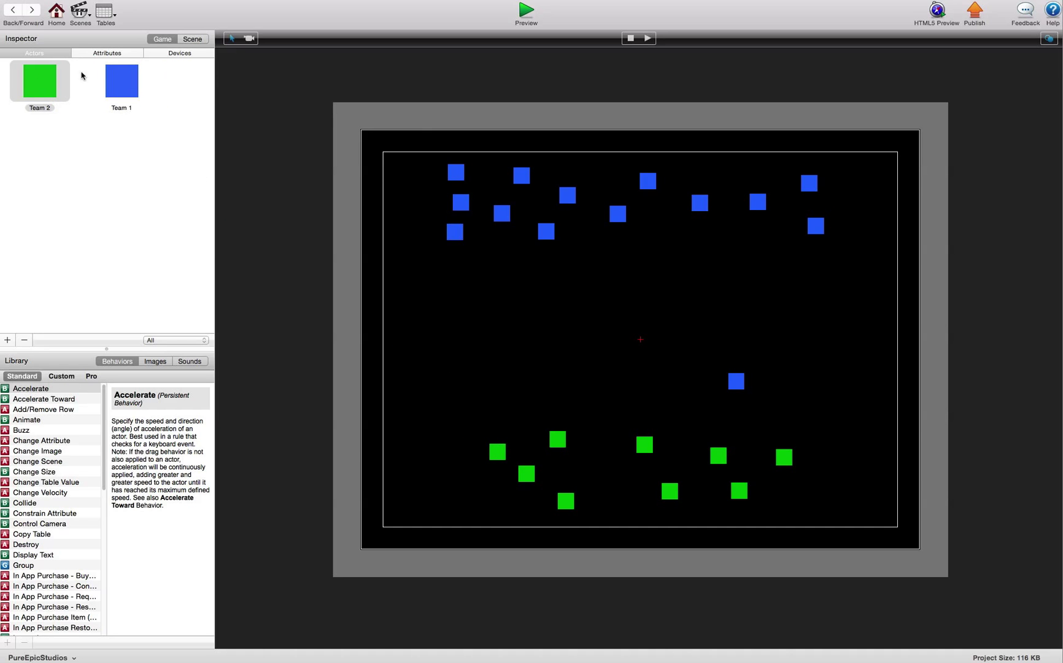
pyautogui.moveTo(40, 81); pyautogui.dragTo(485, 498)
pyautogui.moveTo(40, 81)
pyautogui.mouseDown()
pyautogui.moveTo(755, 379)
pyautogui.moveTo(831, 497)
pyautogui.mouseUp()
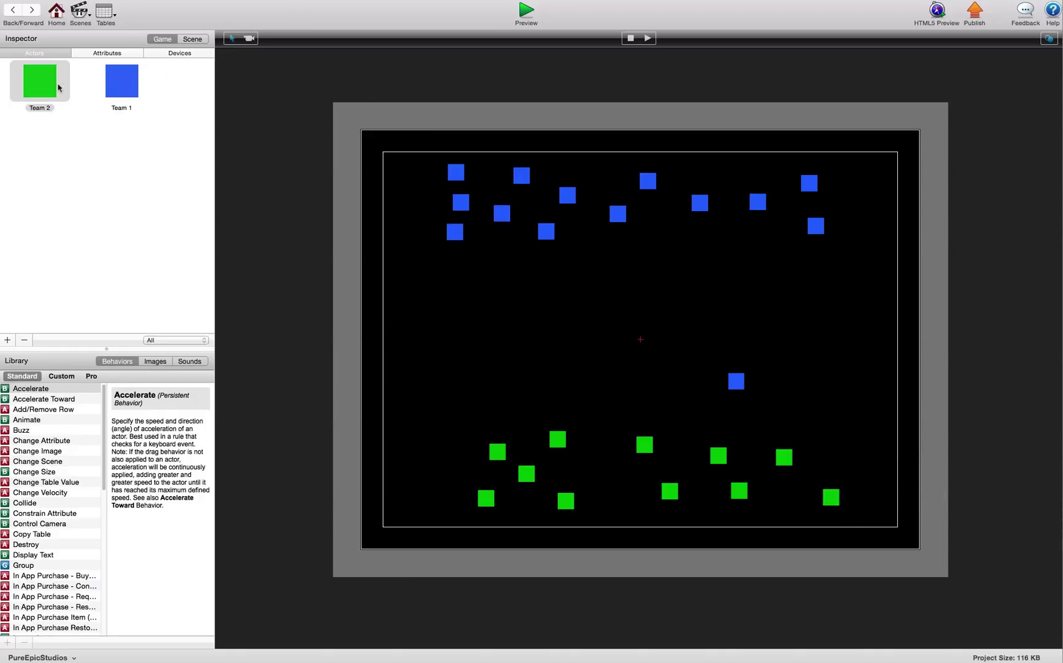
pyautogui.moveTo(41, 80)
pyautogui.mouseDown()
pyautogui.moveTo(905, 430)
pyautogui.moveTo(842, 459)
pyautogui.mouseUp()
pyautogui.moveTo(39, 84); pyautogui.dragTo(443, 473)
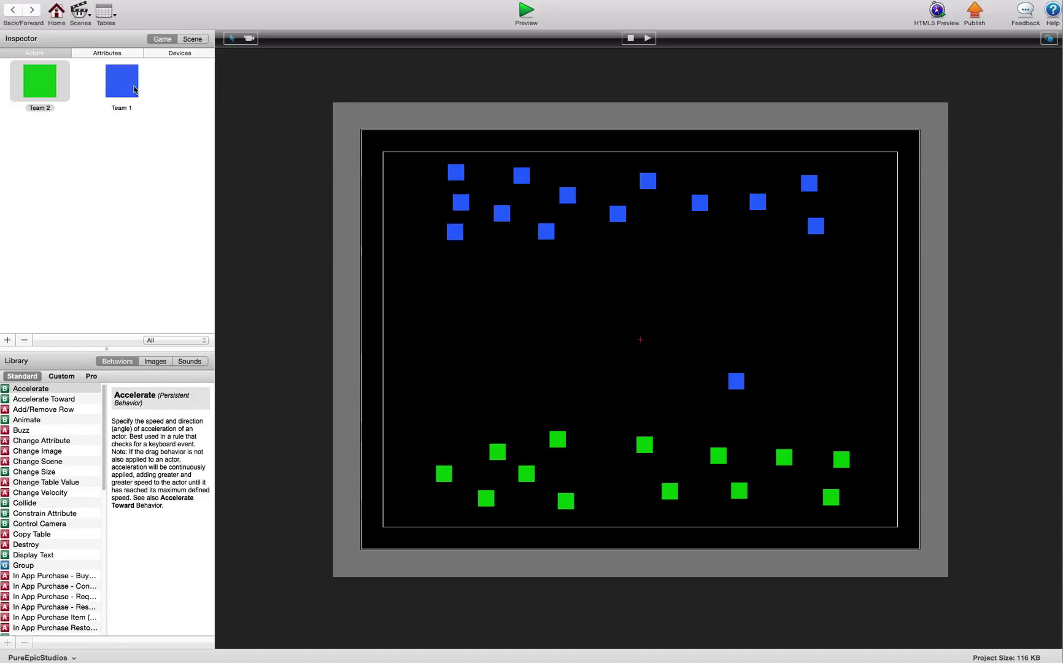
# - Place four blue Team 1 squares in a row just beneath the blue army
pyautogui.moveTo(133, 89); pyautogui.dragTo(658, 245)
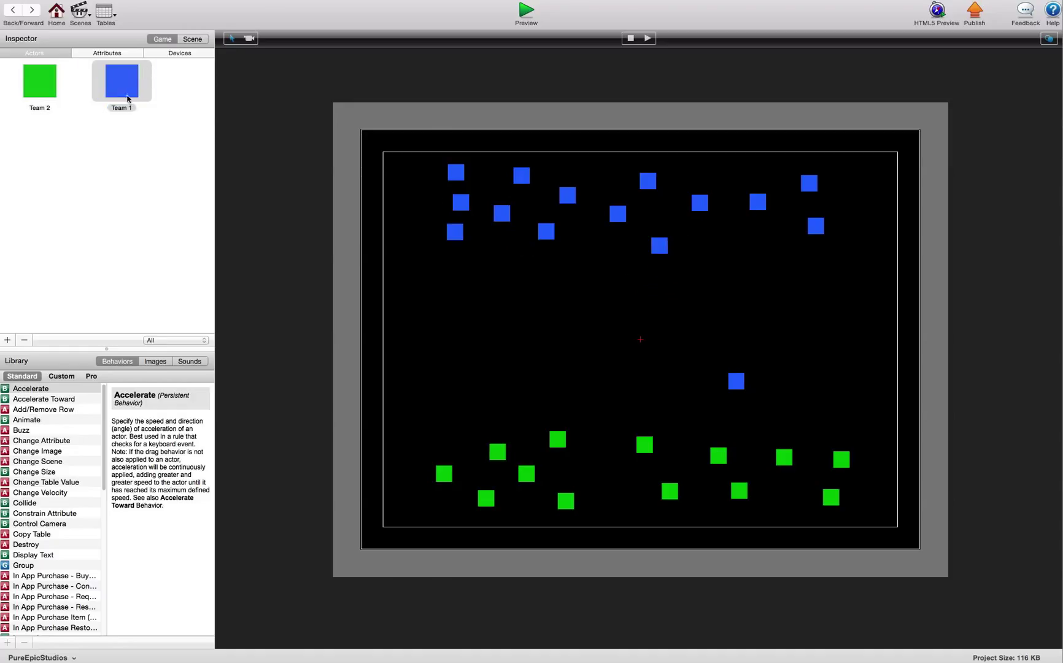
pyautogui.moveTo(128, 98); pyautogui.dragTo(704, 241)
pyautogui.moveTo(134, 87); pyautogui.dragTo(764, 240)
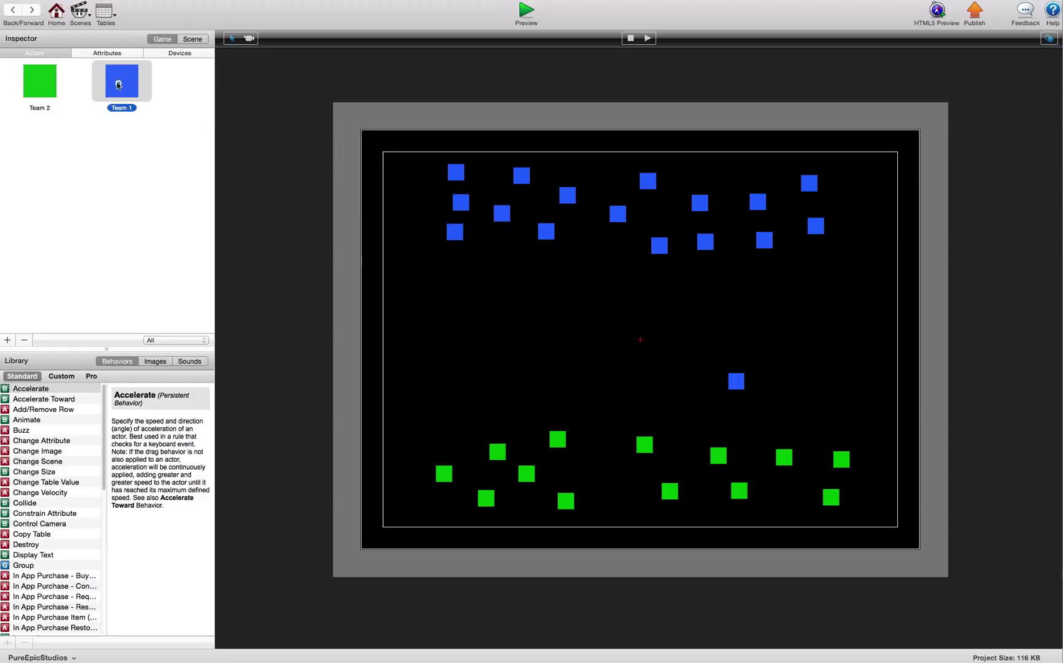
pyautogui.moveTo(119, 84); pyautogui.dragTo(495, 248)
# - Add four green squares along the bottom edge, then double-click an entry in the Actors list
pyautogui.moveTo(47, 88); pyautogui.dragTo(596, 485)
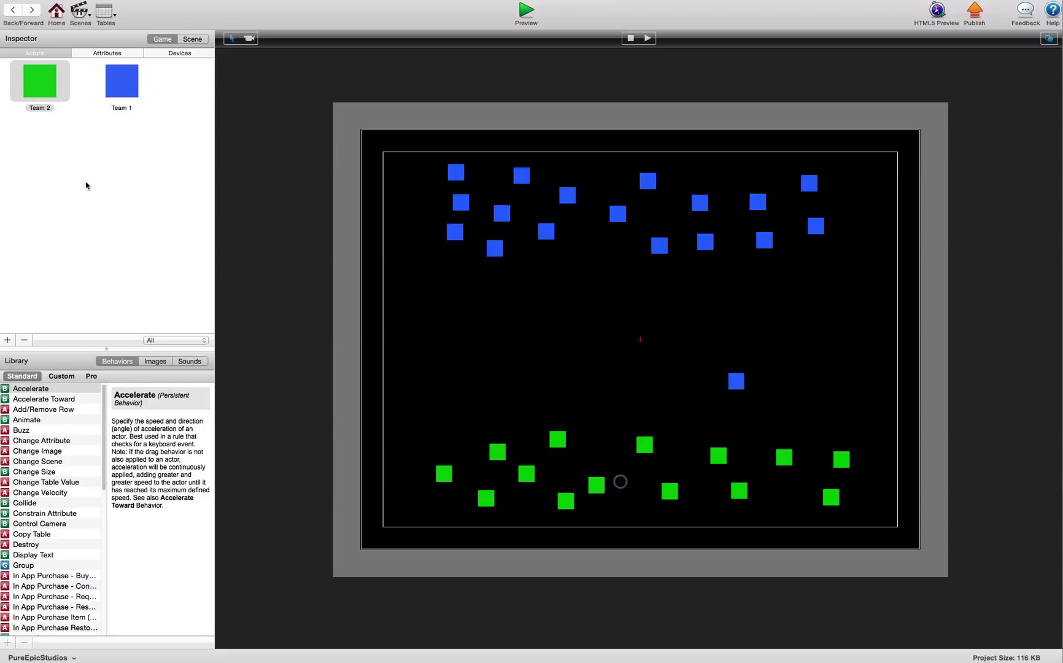
pyautogui.moveTo(32, 94); pyautogui.dragTo(441, 509)
pyautogui.moveTo(49, 85); pyautogui.dragTo(795, 502)
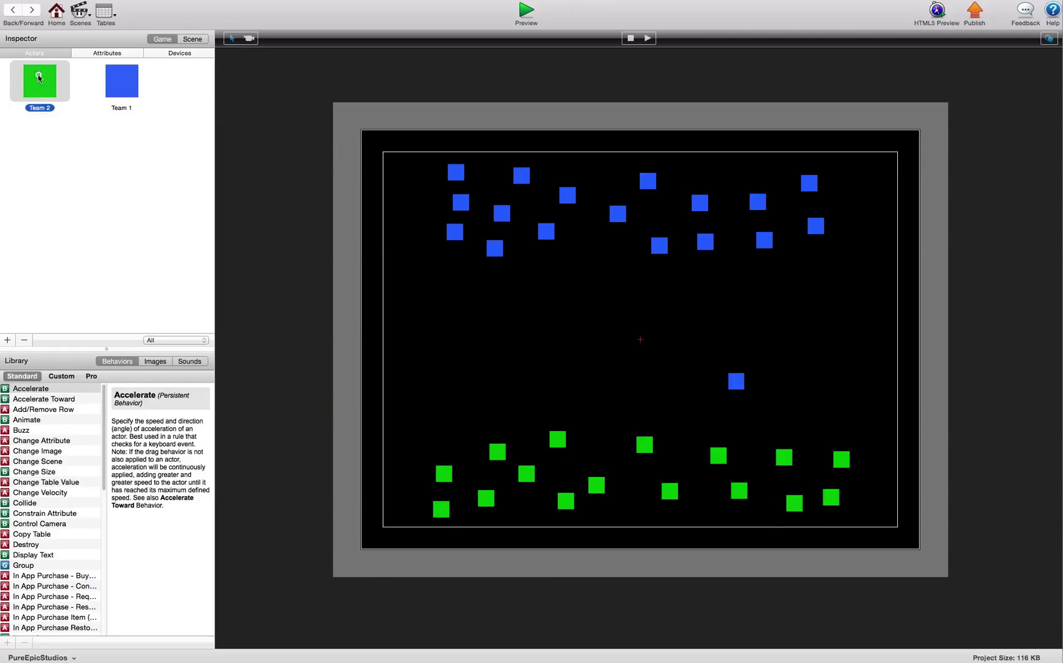
pyautogui.moveTo(1055, 502); pyautogui.dragTo(870, 487)
pyautogui.click(40, 107)
pyautogui.doubleClick(50, 108)
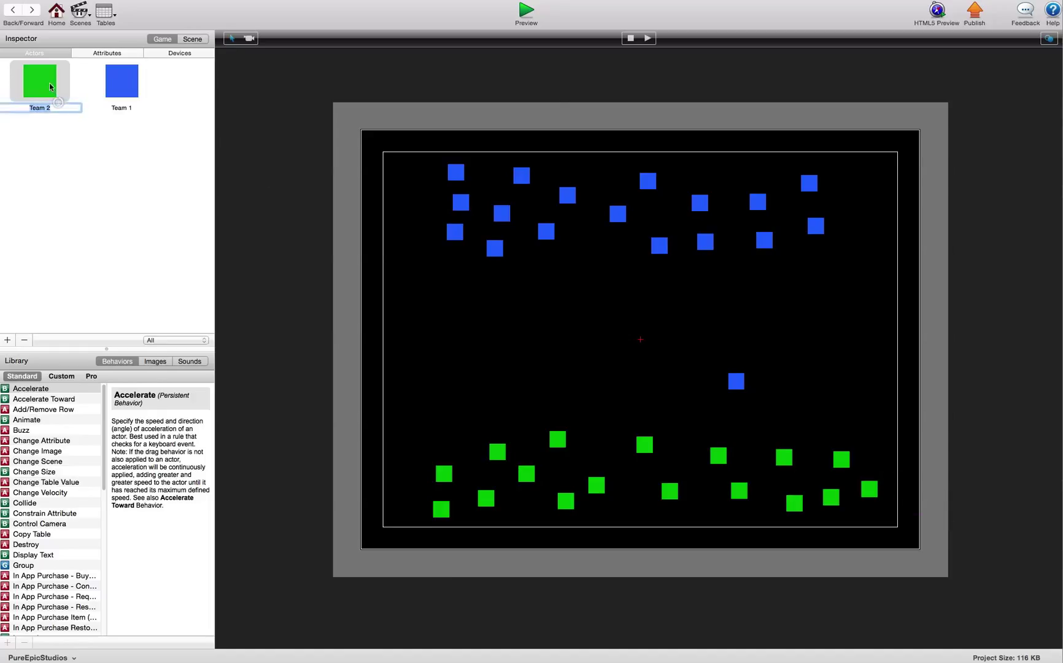
# - Preview the larger battle and pause it after the armies have clashed
pyautogui.click(524, 12)
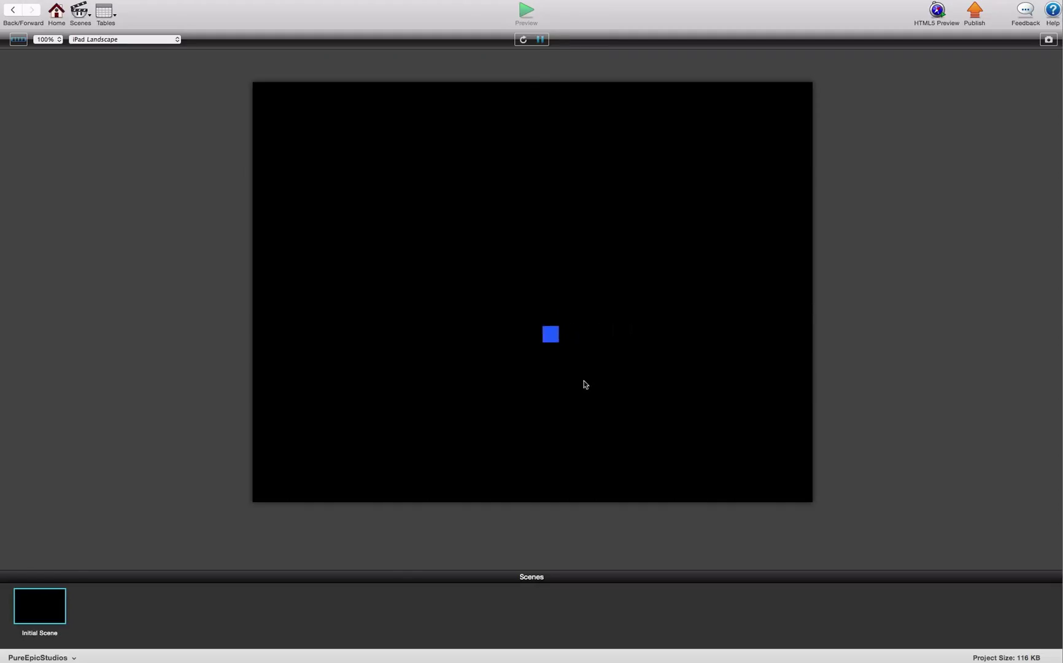
pyautogui.click(541, 40)
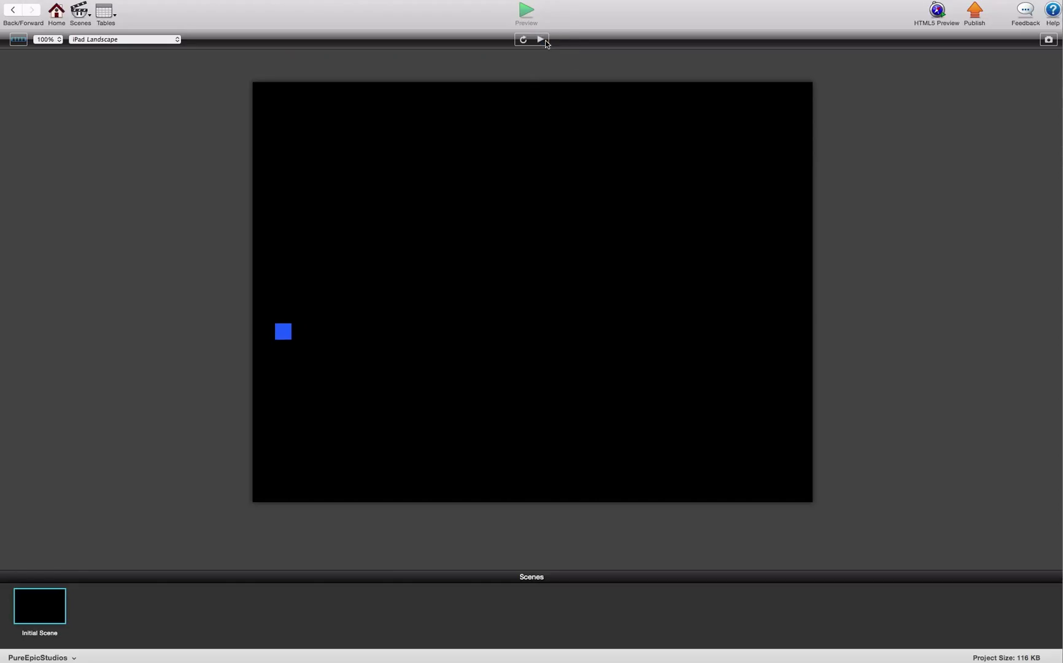